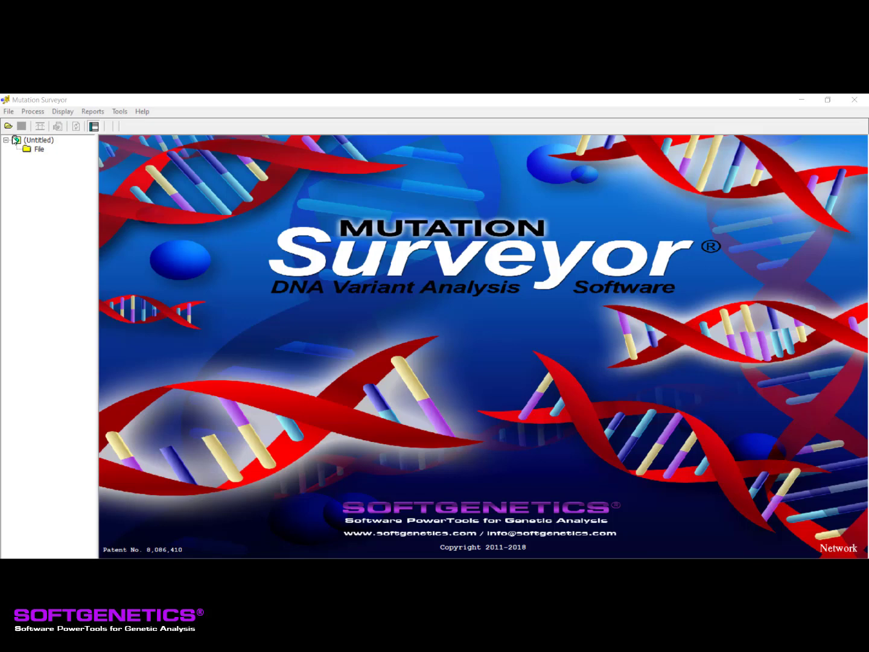
# - Open Process > Settings and review the Input, Contig and Mutation tabs (Mutation Score 5.00, Height 500)
pyautogui.click(33, 111)
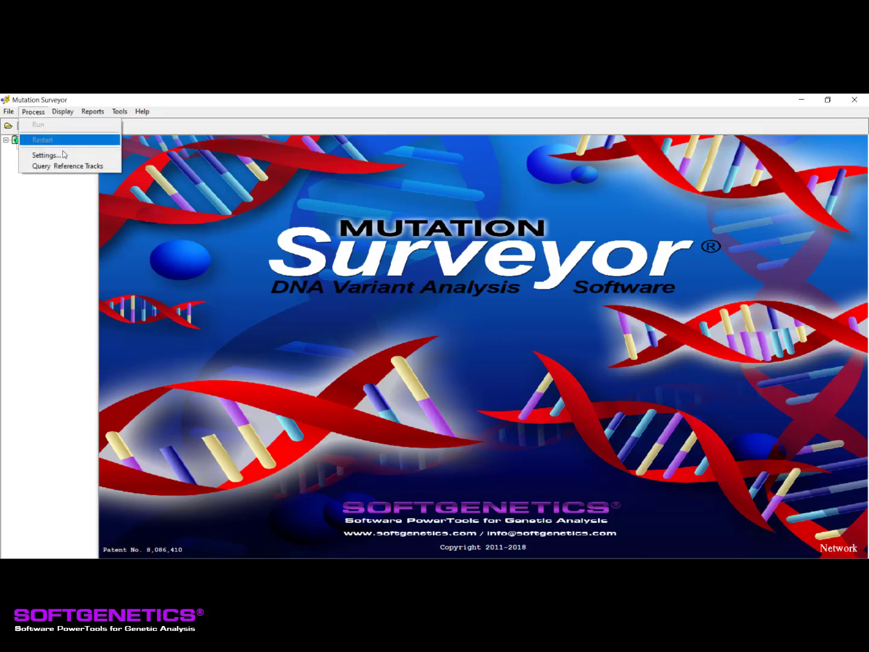
pyautogui.click(60, 159)
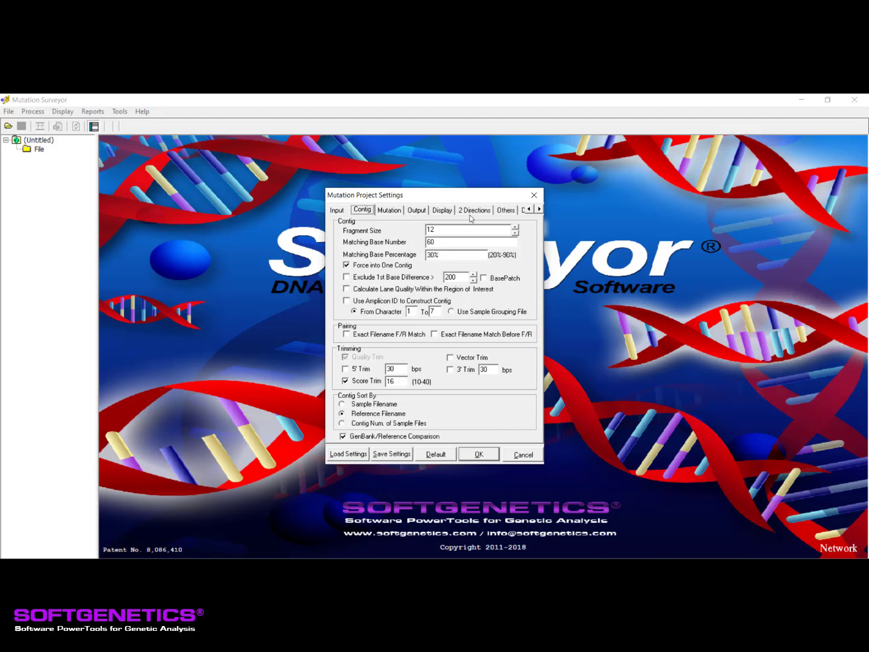
pyautogui.click(336, 210)
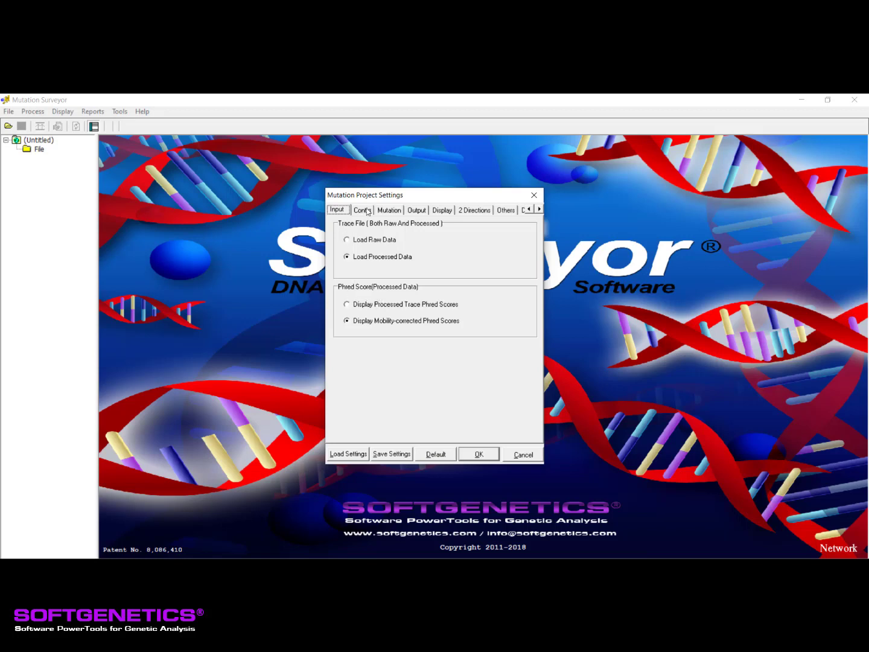
pyautogui.click(365, 211)
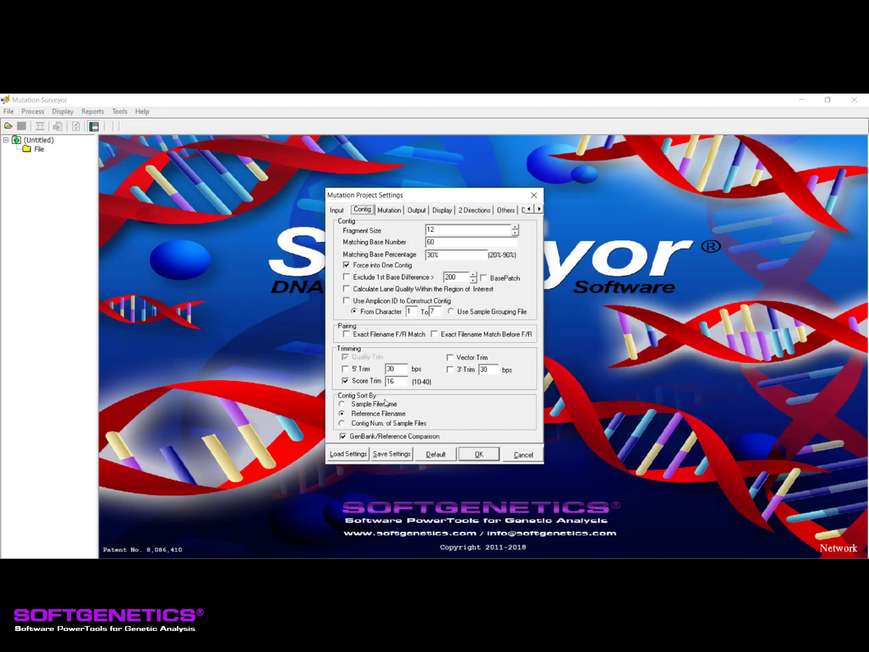
pyautogui.click(388, 210)
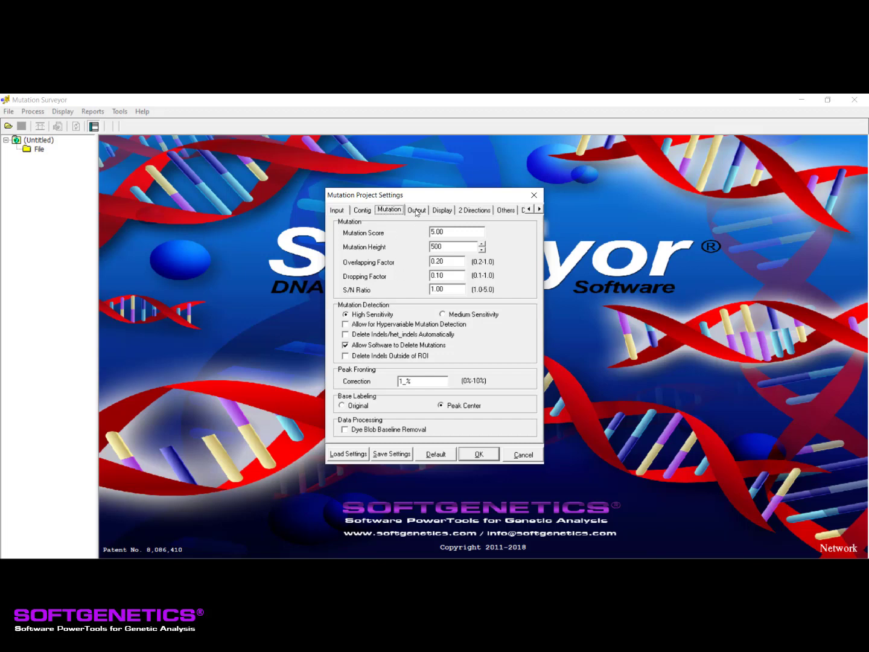
# - Step through the Output, Display, 2 Directions, Others and Database settings tabs
pyautogui.click(417, 210)
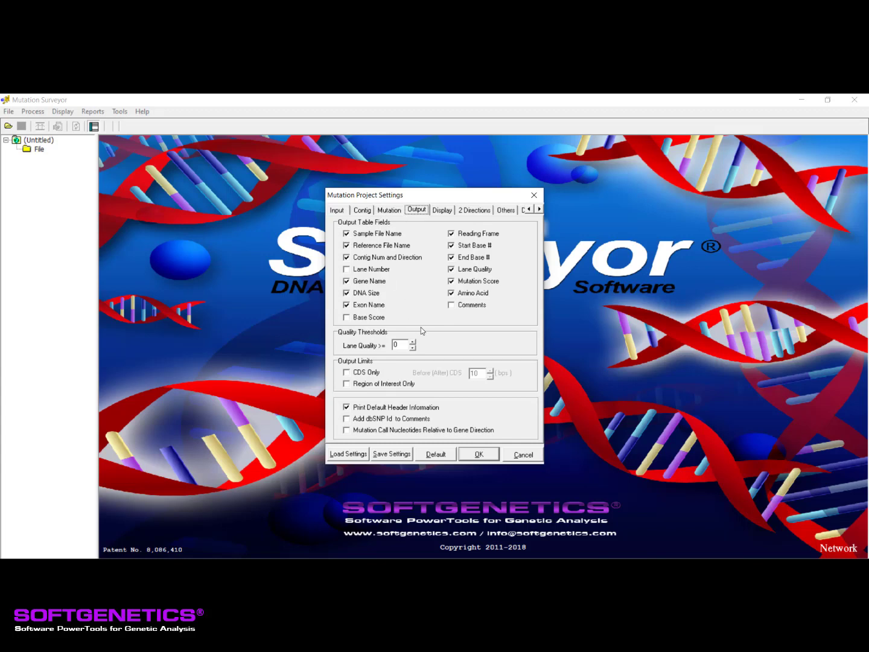
pyautogui.click(443, 209)
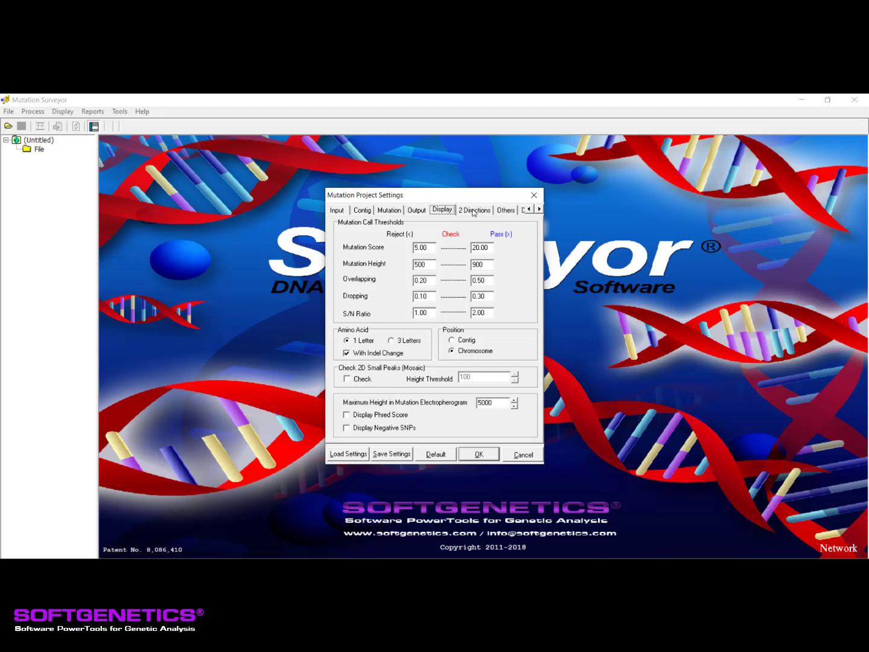
pyautogui.click(474, 211)
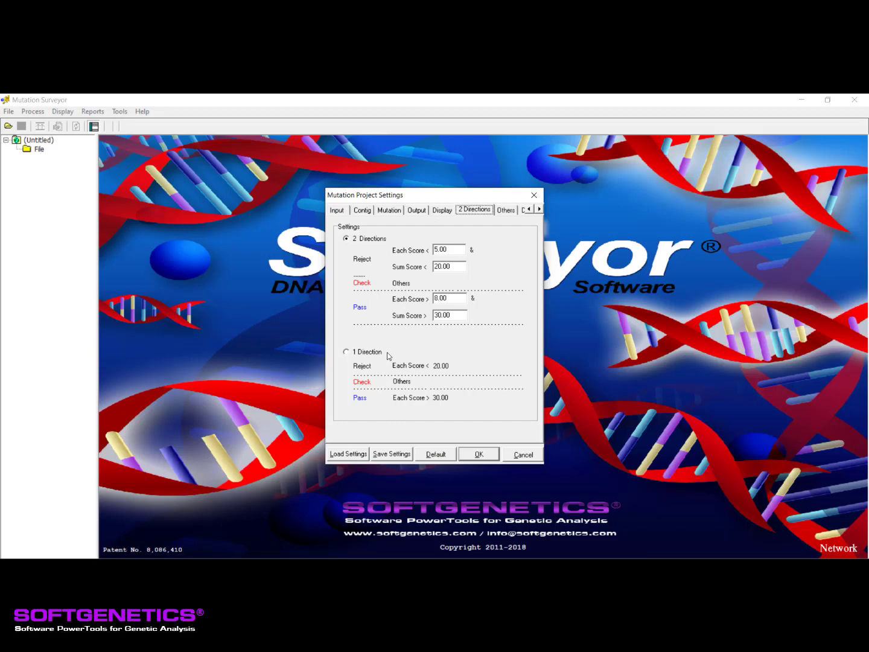
pyautogui.click(506, 211)
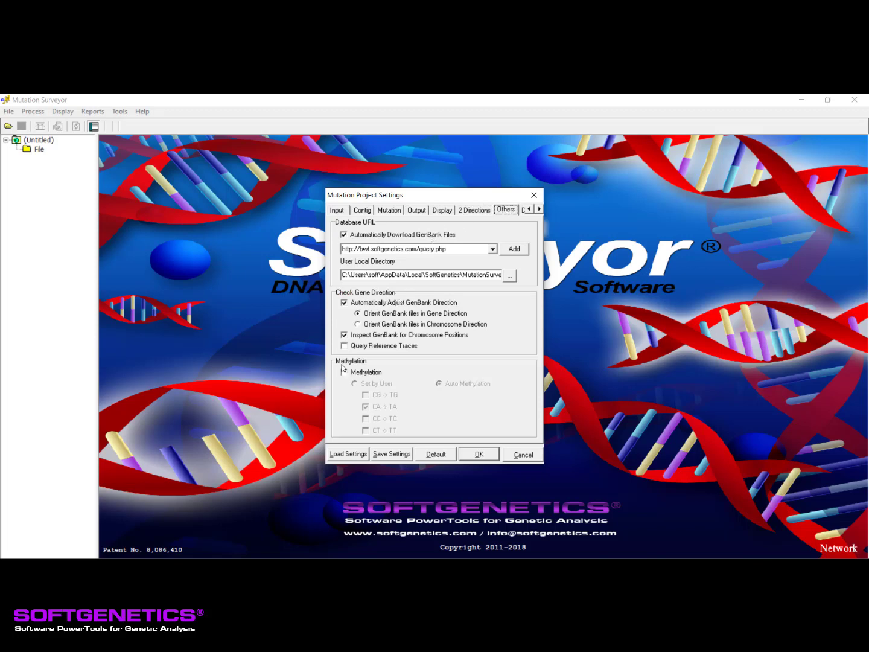
pyautogui.click(524, 211)
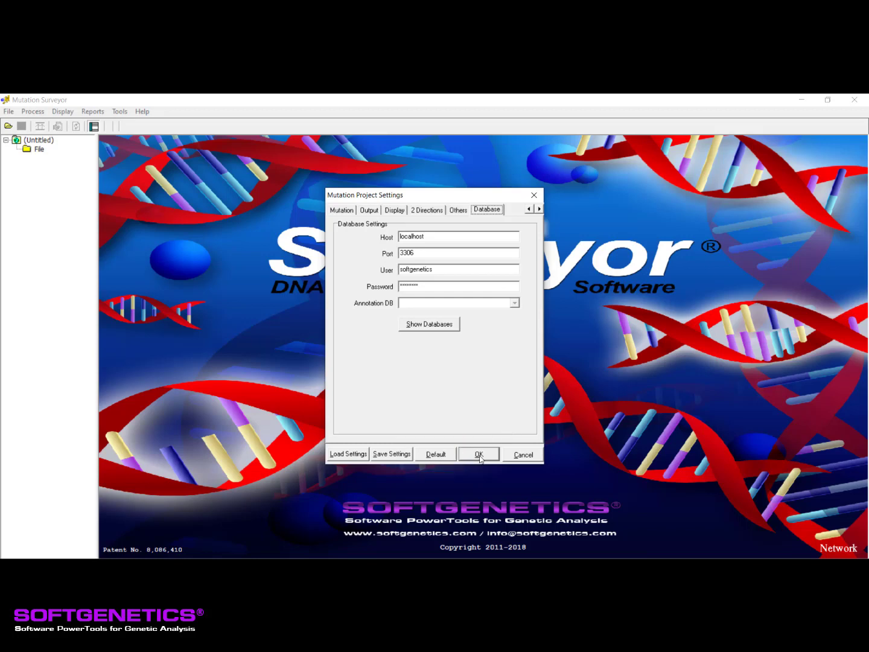
# - Accept the project settings and start a new project with File > Open Files
pyautogui.click(480, 459)
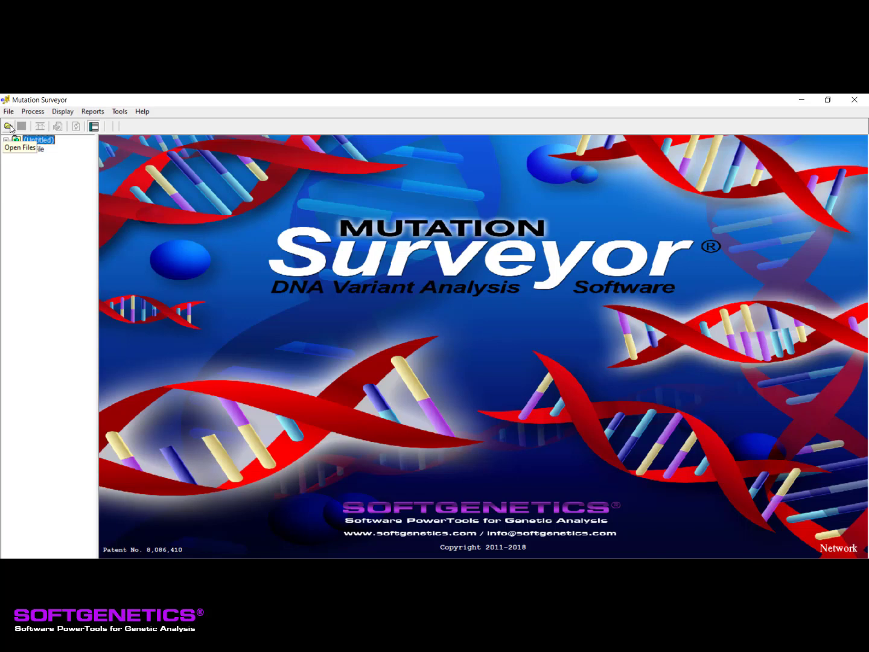
pyautogui.click(7, 112)
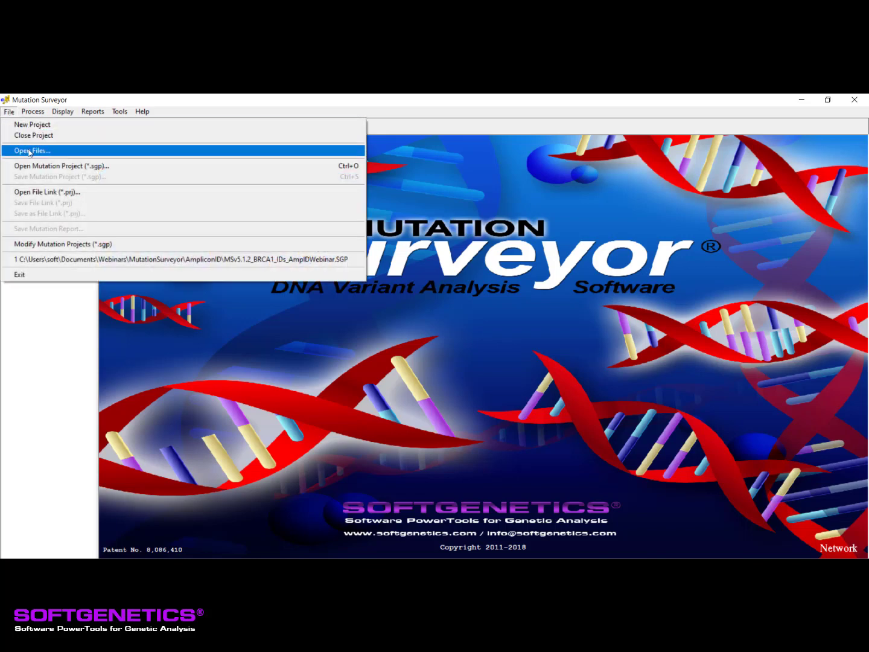
pyautogui.click(29, 152)
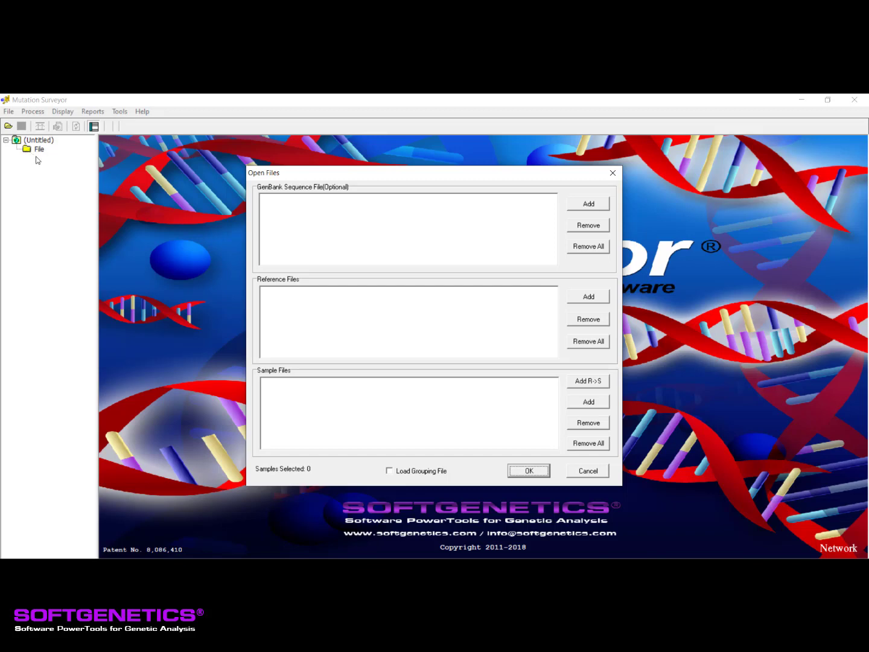
# - Browse to MSdata/USH2A and select all twelve .ab1 trace files as Trace Data samples
pyautogui.click(589, 402)
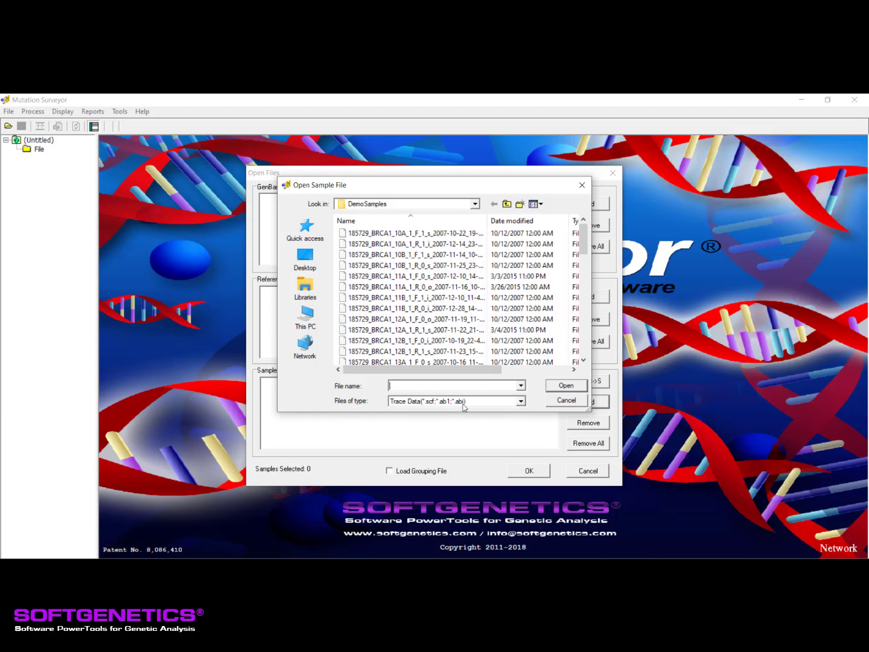
pyautogui.click(521, 403)
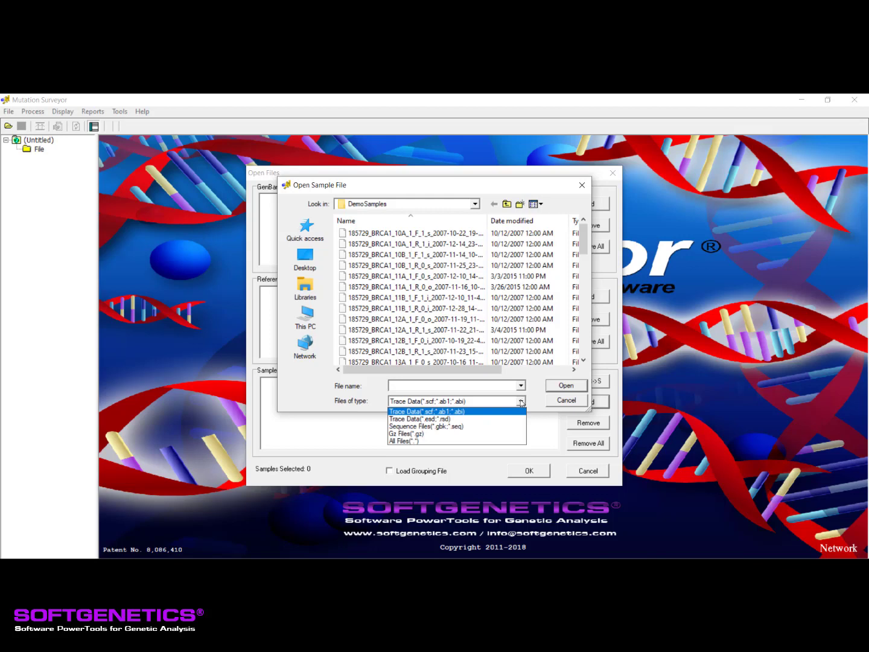
pyautogui.click(481, 410)
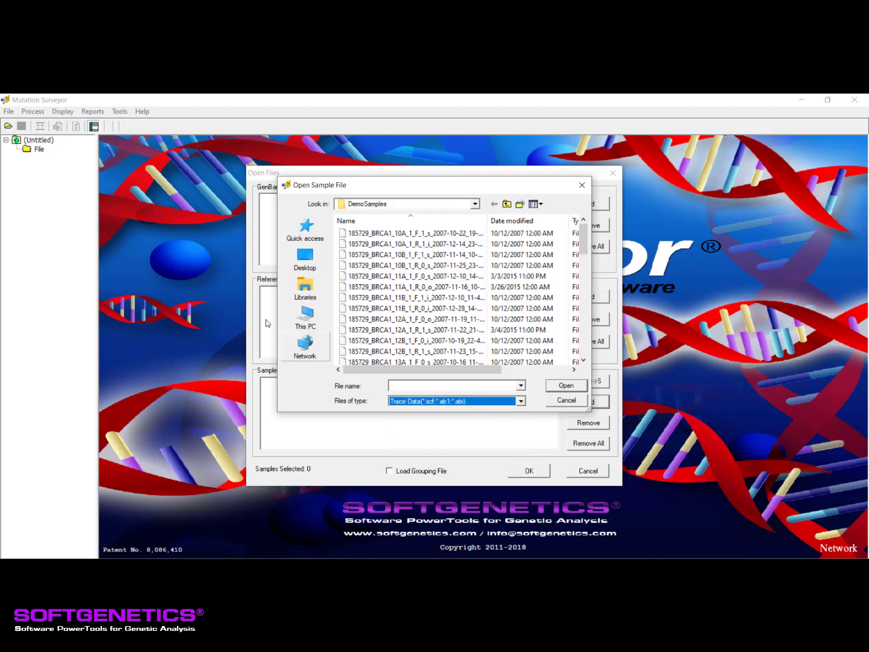
pyautogui.click(508, 204)
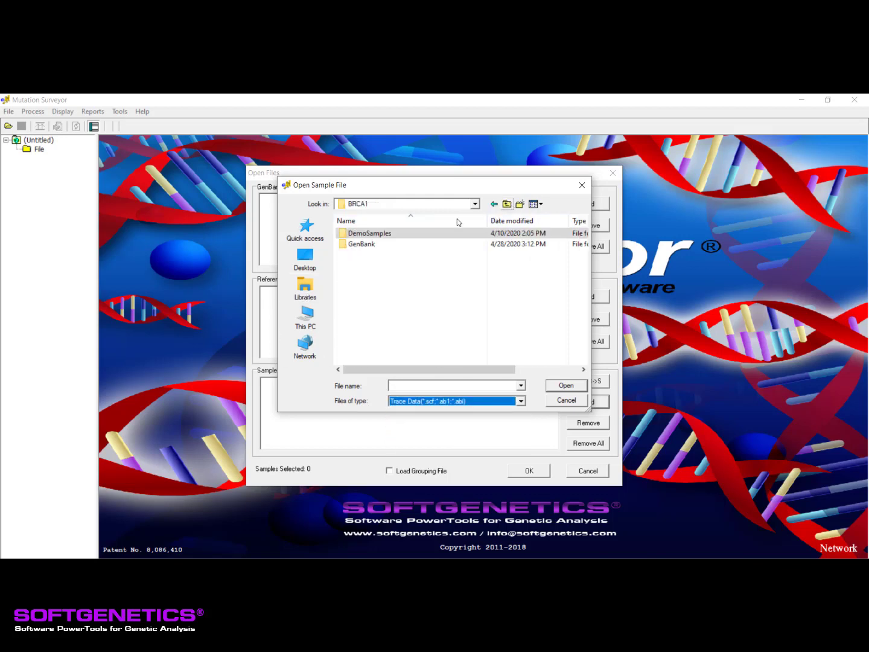
pyautogui.click(508, 204)
pyautogui.click(361, 245)
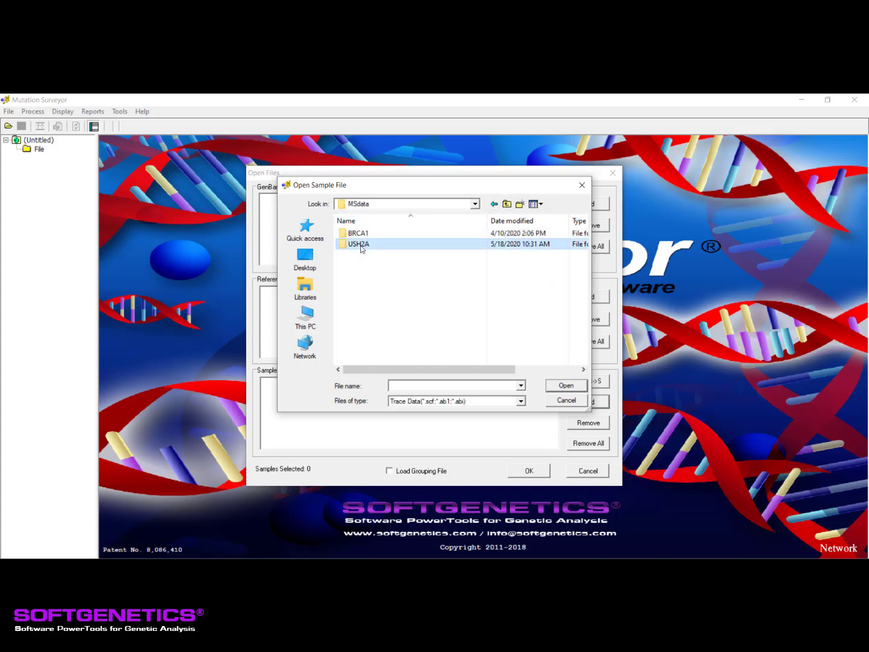
pyautogui.doubleClick(361, 244)
pyautogui.click(370, 235)
pyautogui.hotkey('ctrl', 'a')
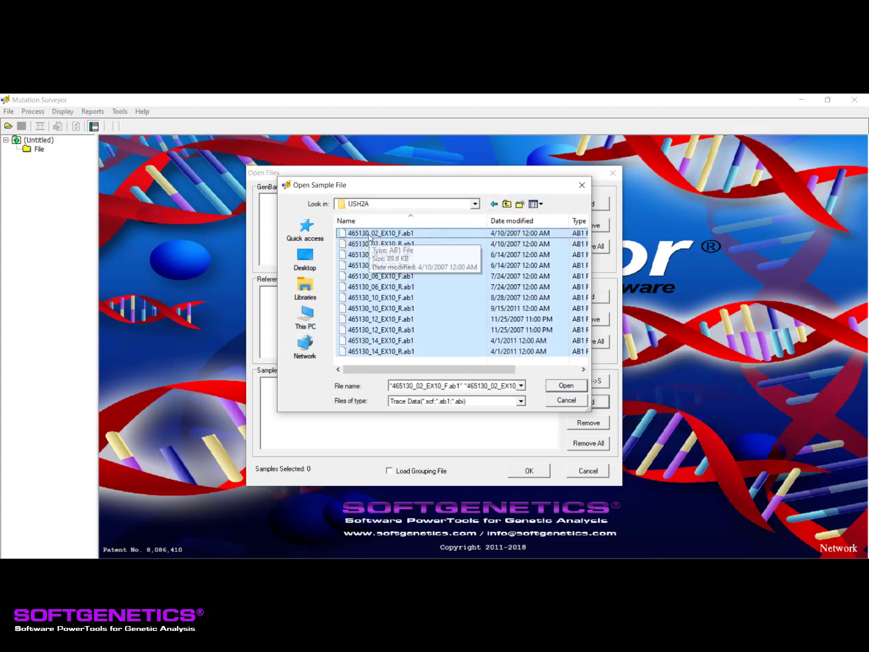
# - Add the twelve selected USH2A EX10 traces to the Sample Files list (Samples Selected: 12)
pyautogui.click(573, 389)
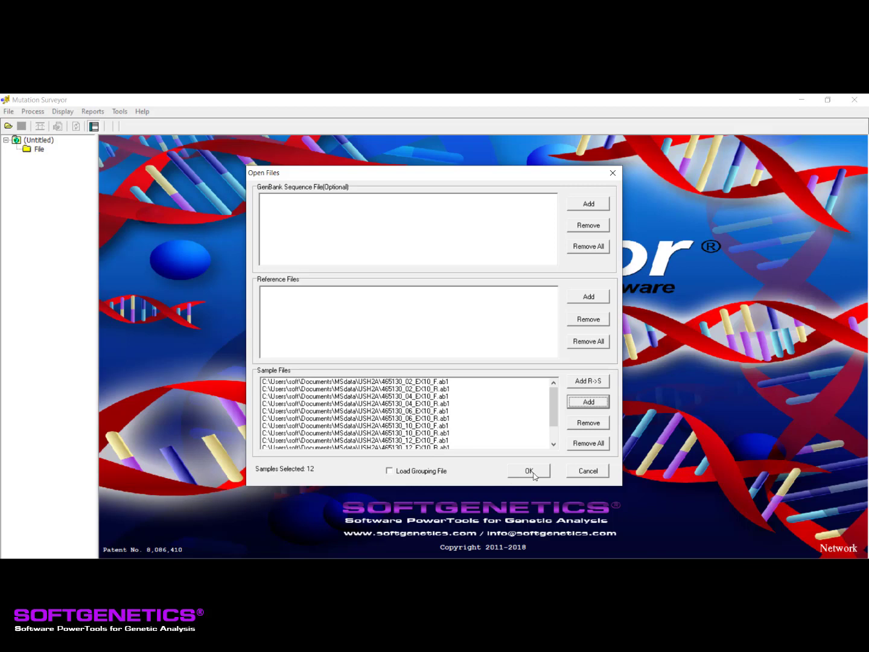
# - Load the twelve samples and display the 465130_02_EX10_F.ab1 chromatogram
pyautogui.click(543, 475)
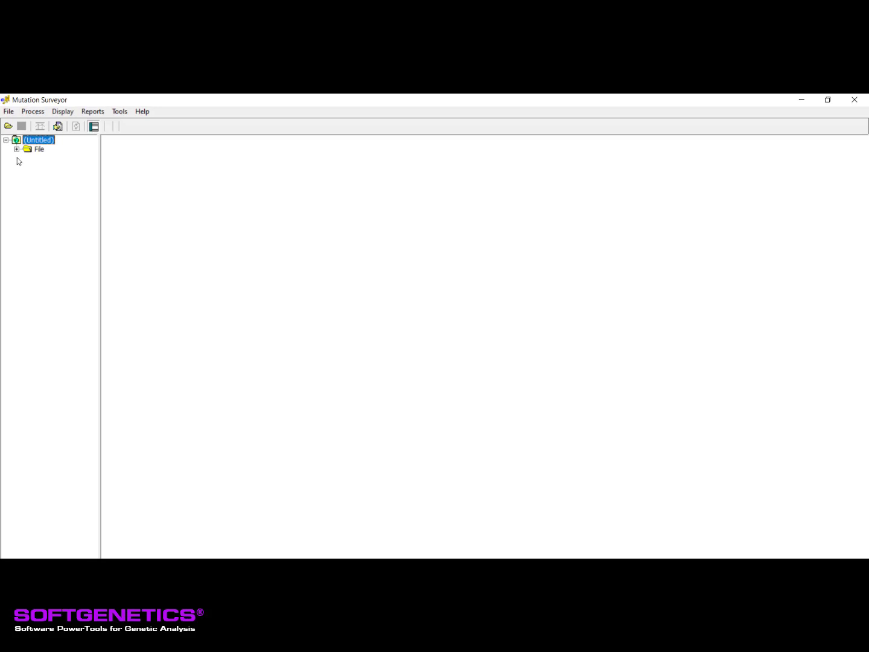
pyautogui.click(17, 150)
pyautogui.click(28, 159)
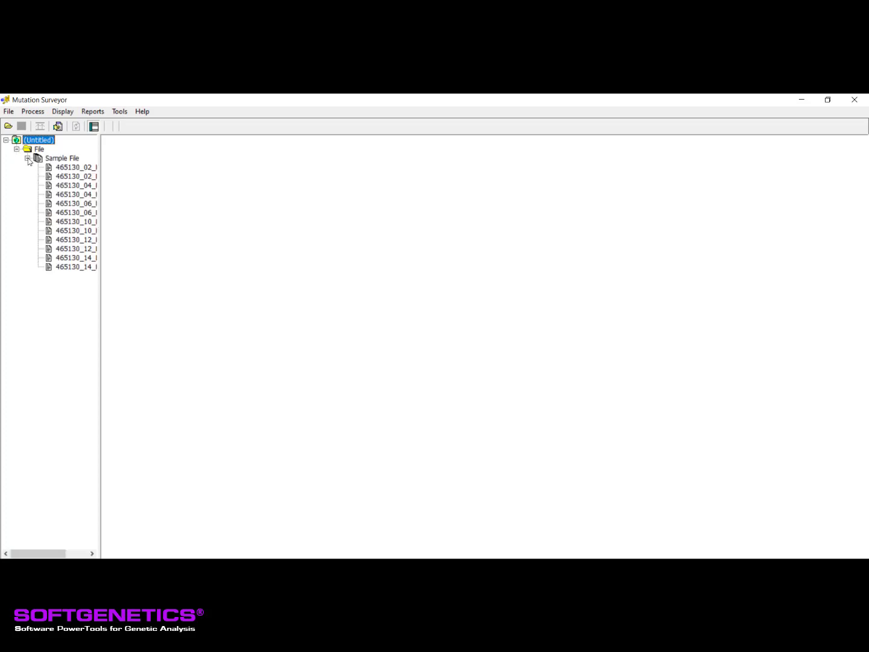
pyautogui.click(82, 169)
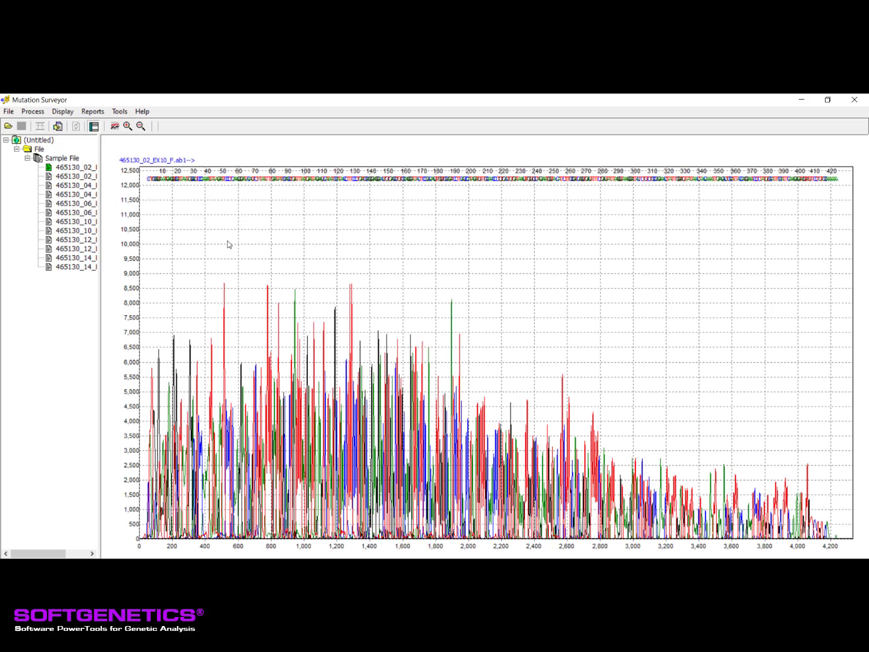
# - Zoom the chromatogram into roughly bases 100 to 165
pyautogui.moveTo(227, 243); pyautogui.dragTo(459, 385)
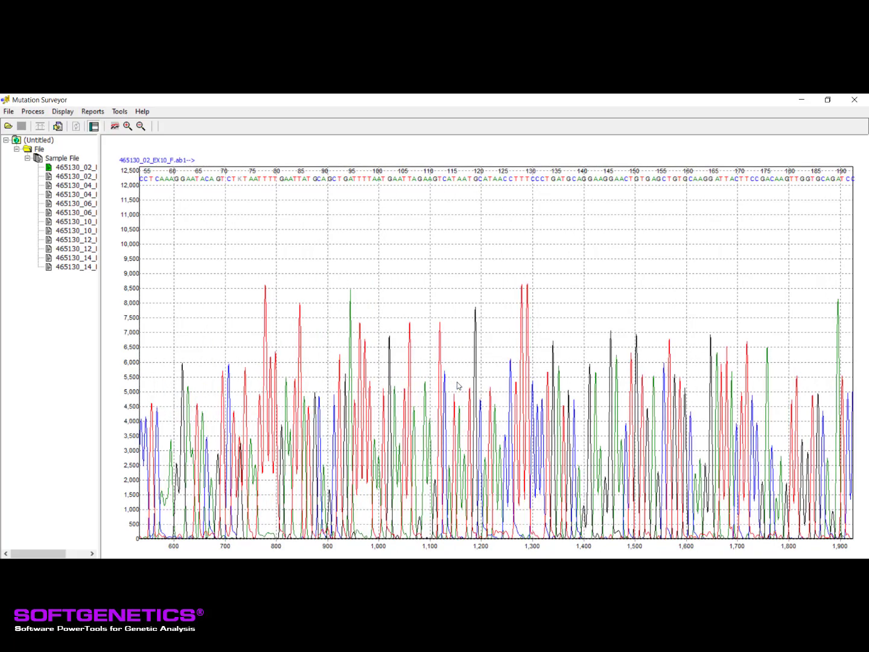
pyautogui.moveTo(355, 270); pyautogui.dragTo(718, 381)
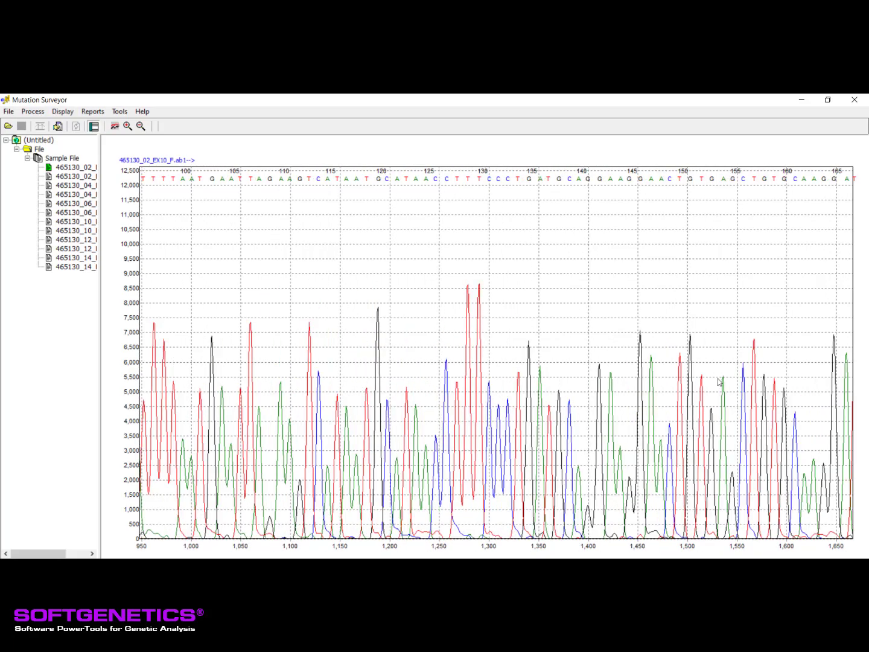
pyautogui.scroll(-10, 719, 382)
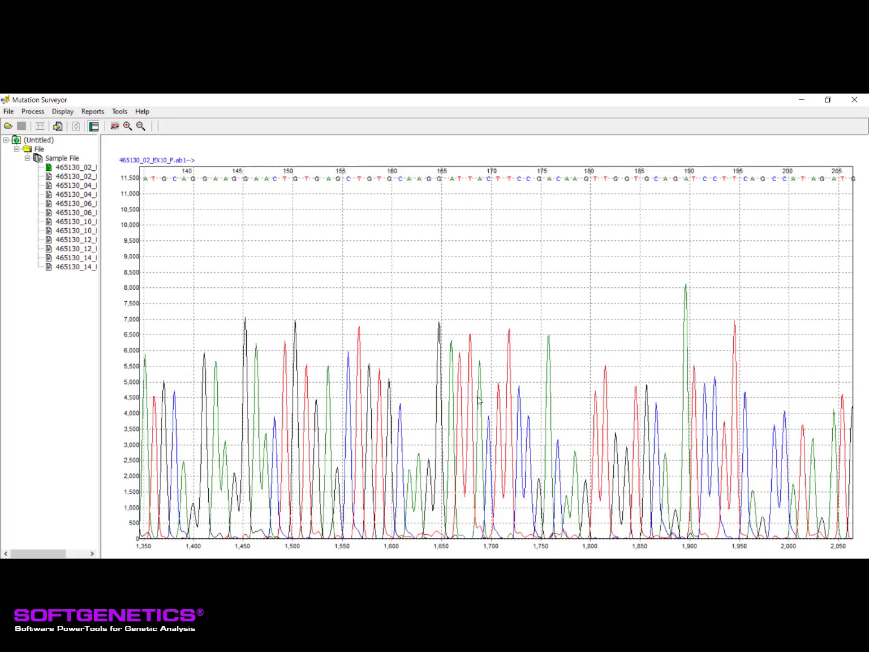
pyautogui.scroll(5, 580, 397)
pyautogui.scroll(-7, 483, 405)
pyautogui.scroll(3, 408, 416)
# - View the Help > Hot Keys list, then select the (Untitled) project node to clear the trace
pyautogui.scroll(3, 632, 401)
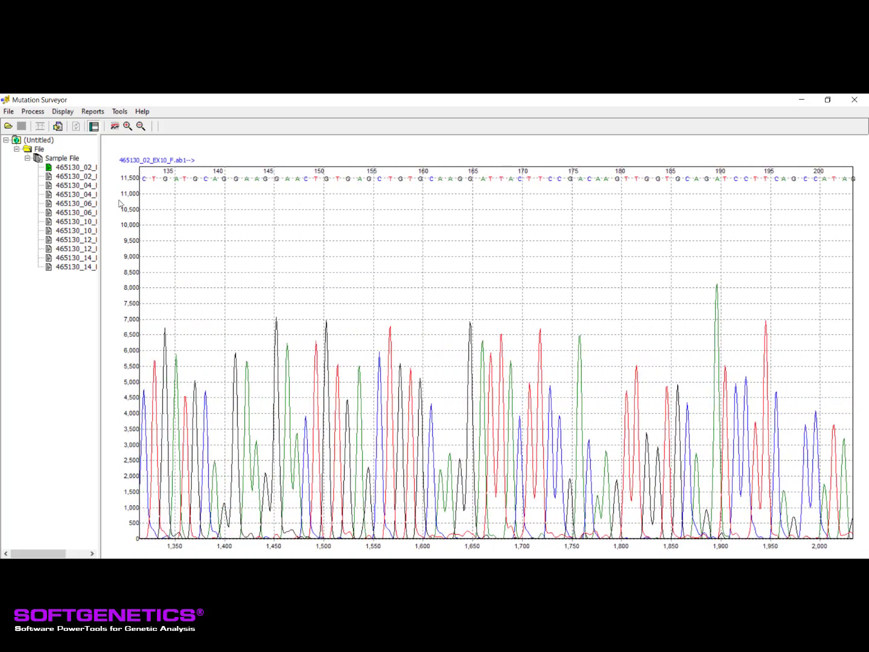
pyautogui.click(143, 111)
pyautogui.click(155, 141)
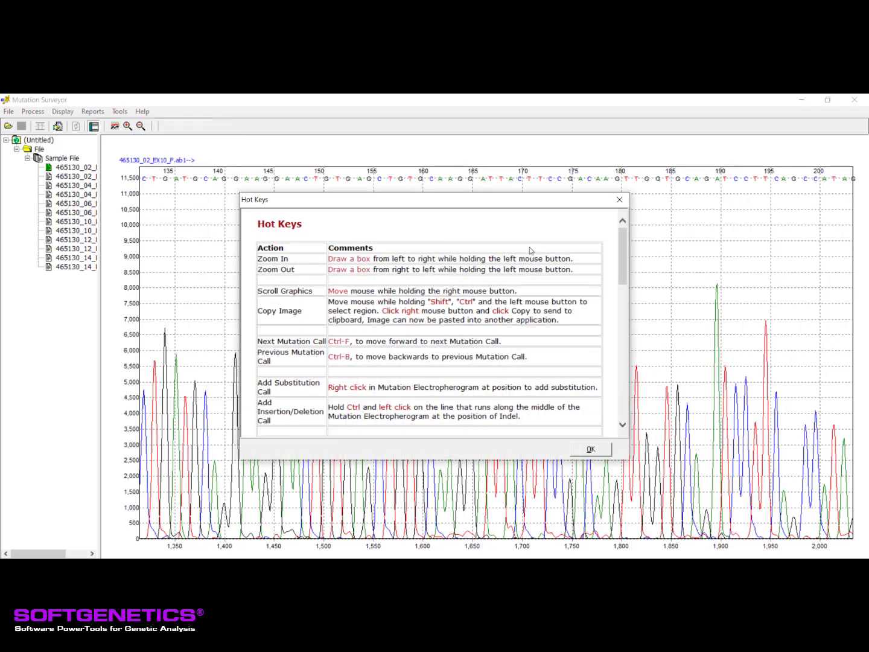
pyautogui.click(622, 200)
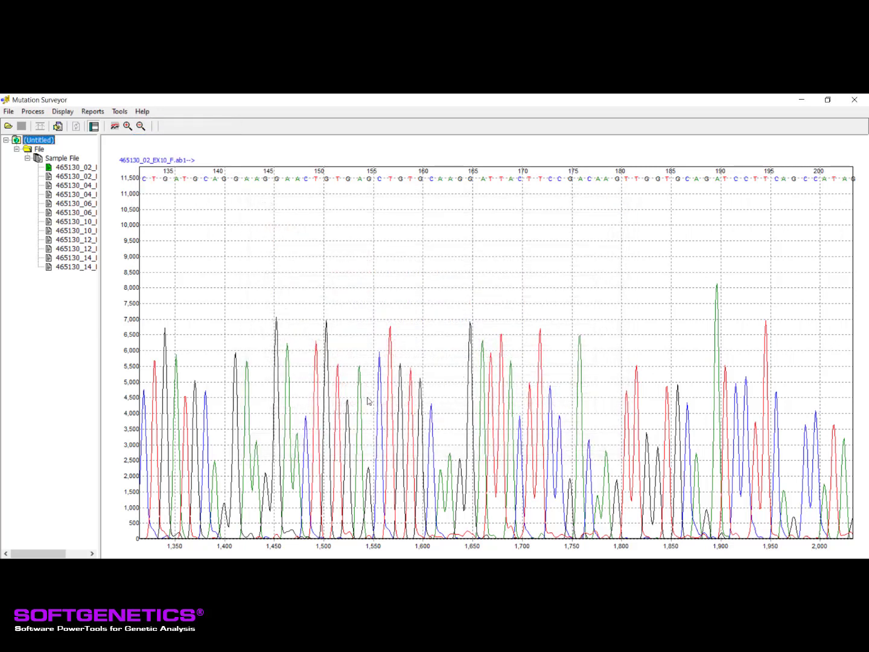
pyautogui.click(61, 170)
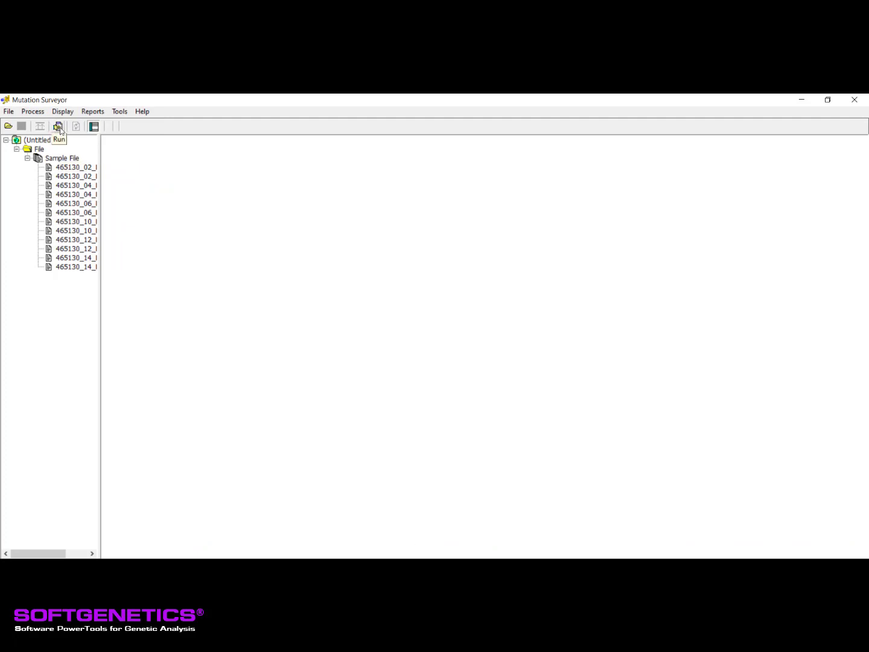
# - Run Process > Run to build Contig1F, Contig1R and the twelve-row USH2A mutation table
pyautogui.click(33, 111)
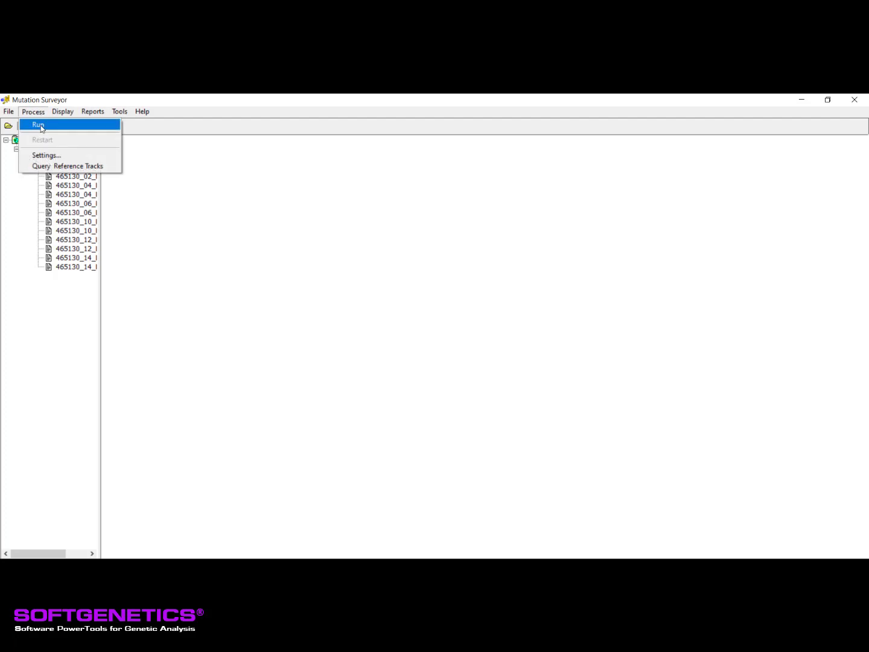
pyautogui.click(39, 125)
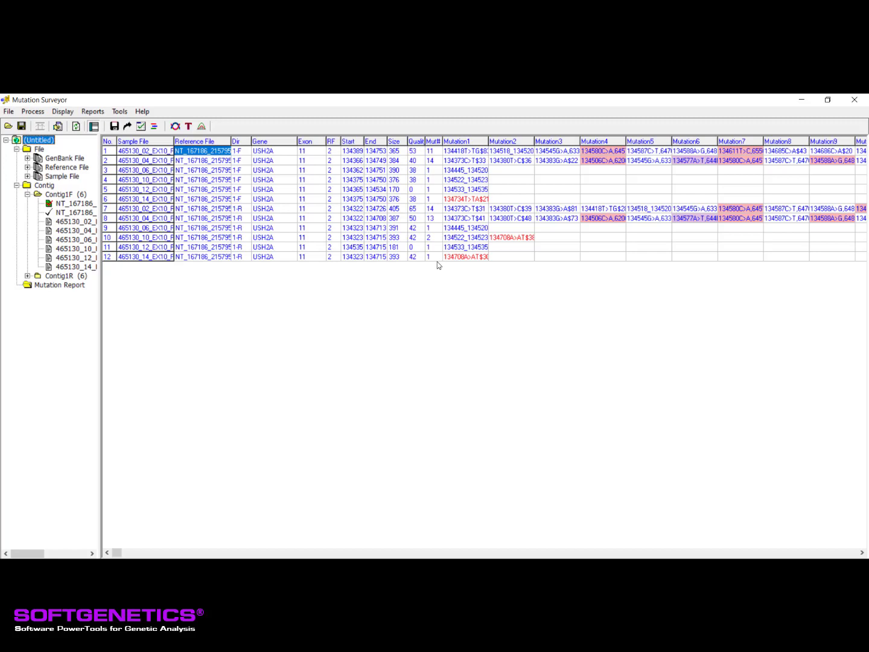
# - Expand Contig1R and widen the project tree so full file names show
pyautogui.click(28, 275)
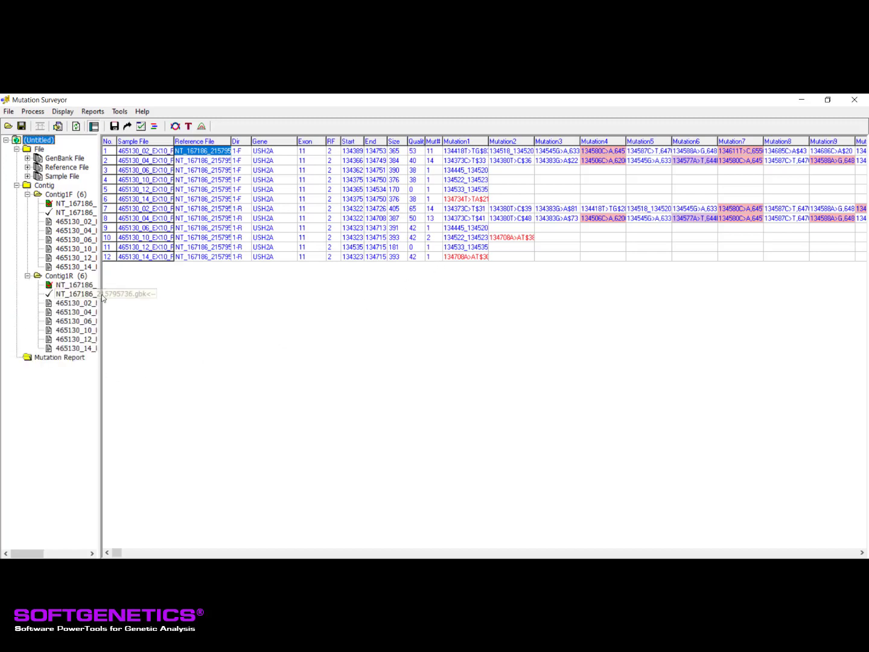
pyautogui.moveTo(101, 297); pyautogui.dragTo(135, 295)
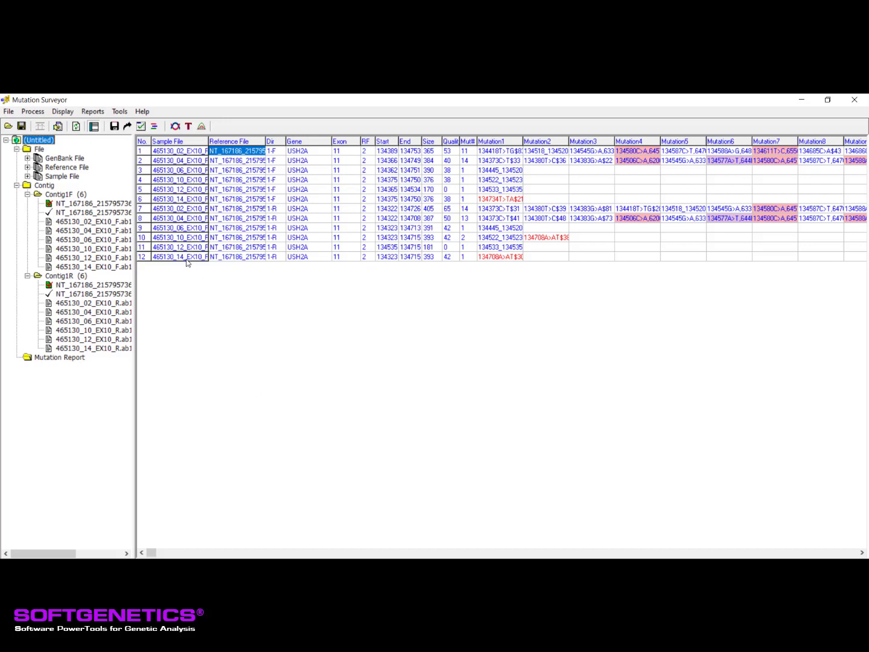
# - Widen the Reference File and Quality columns of the USH2A mutation table
pyautogui.click(266, 141)
pyautogui.moveTo(298, 138); pyautogui.dragTo(318, 138)
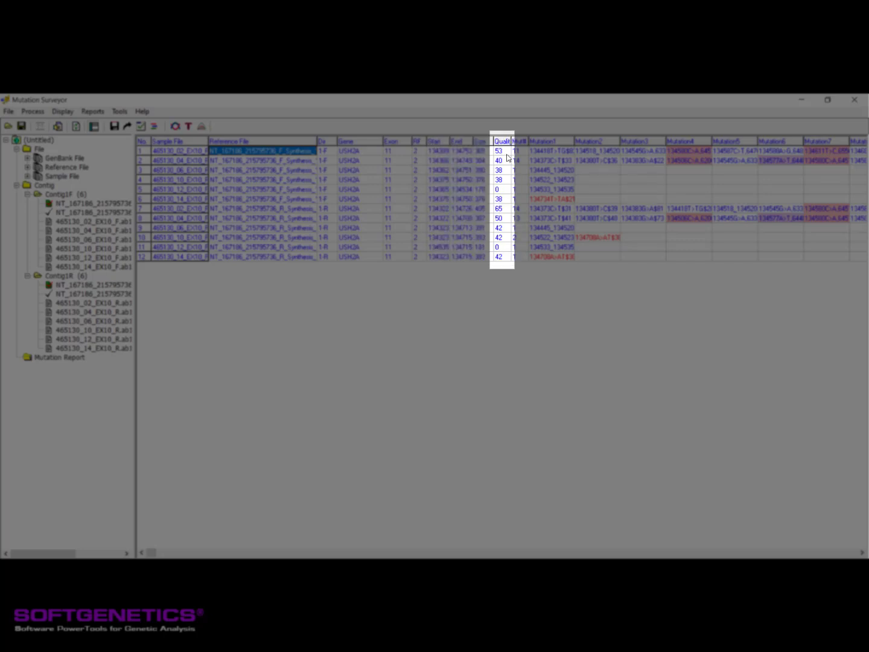
pyautogui.moveTo(512, 140); pyautogui.dragTo(518, 145)
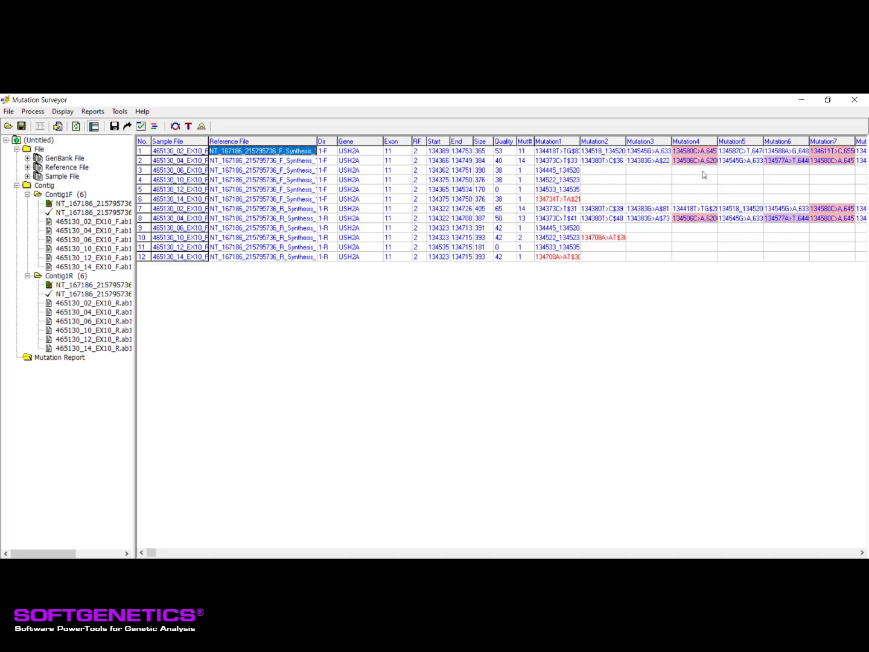
# - Widen the Mutation4 and Mutation6 columns so their full mutation calls are readable
pyautogui.moveTo(718, 139); pyautogui.dragTo(746, 137)
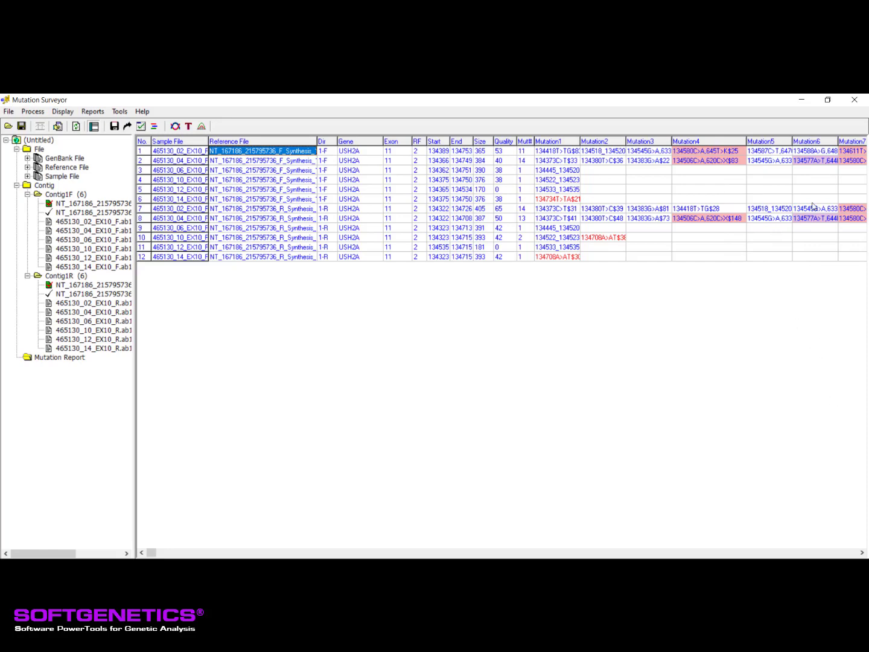
pyautogui.moveTo(839, 139); pyautogui.dragTo(857, 140)
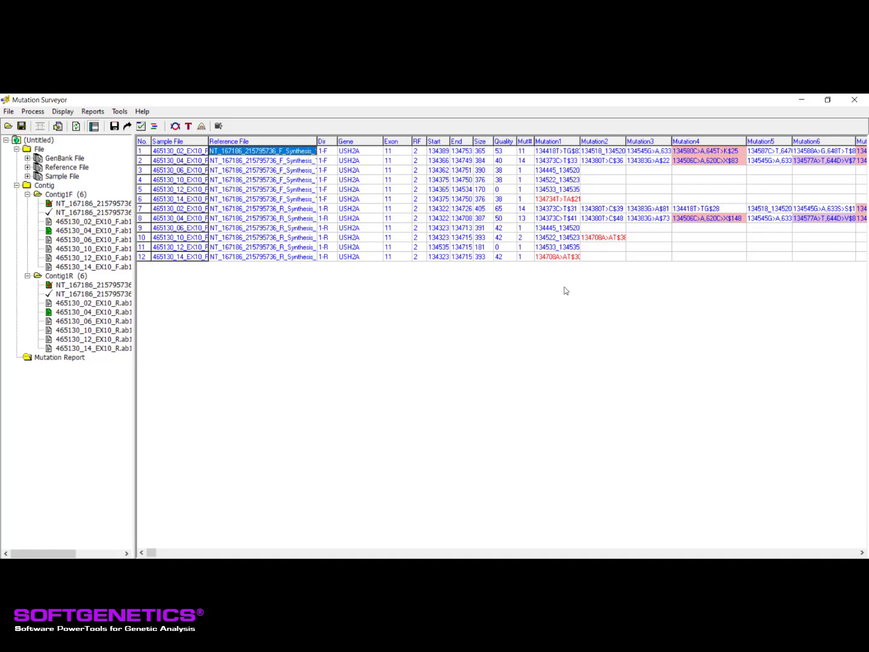
# - Open the 465130_04_EX10 forward and reverse traces at the 134506C>A mutation in codon 620
pyautogui.doubleClick(709, 161)
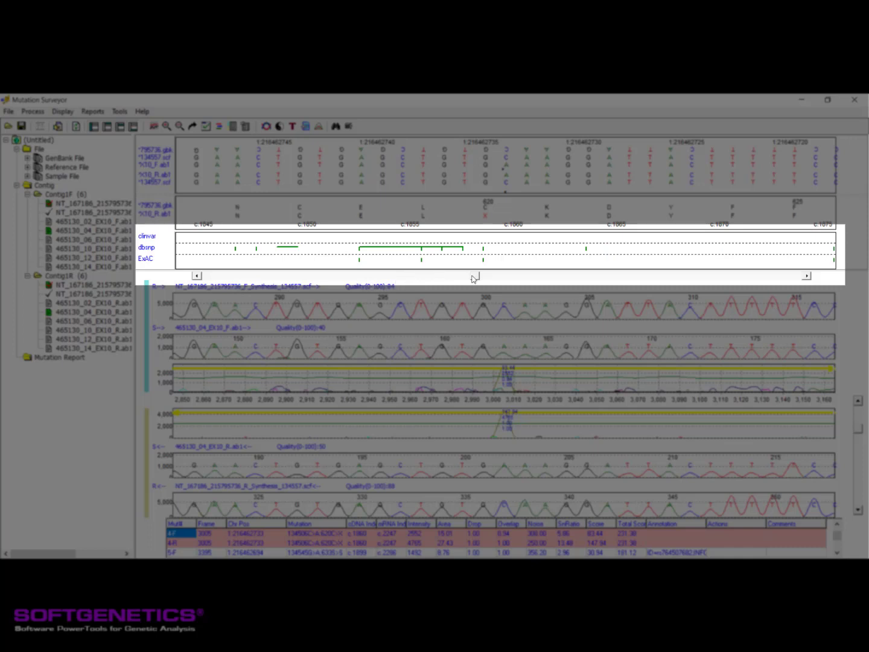
pyautogui.moveTo(483, 249)
pyautogui.moveTo(585, 250)
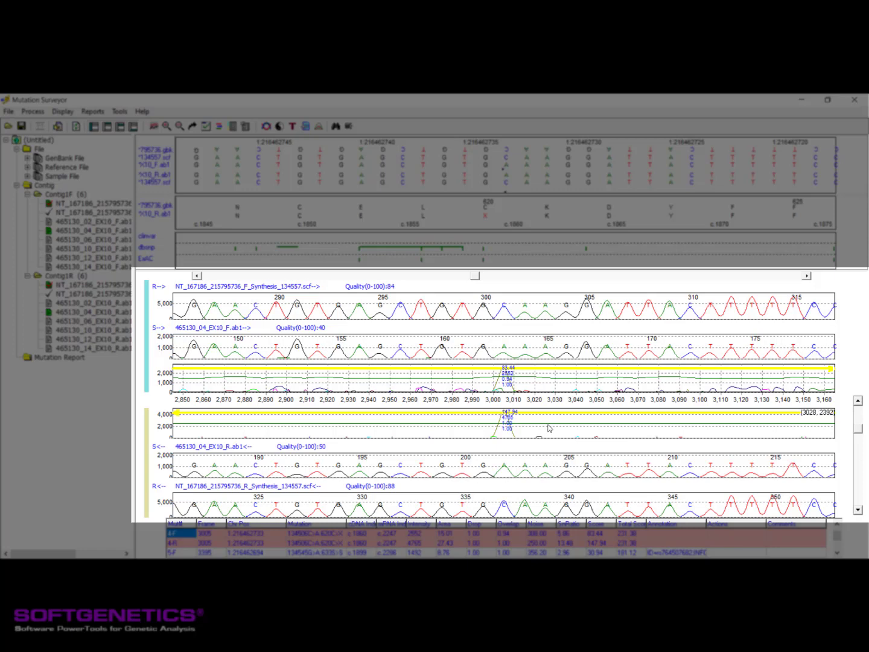
pyautogui.scroll(-2, 543, 425)
pyautogui.scroll(1, 542, 429)
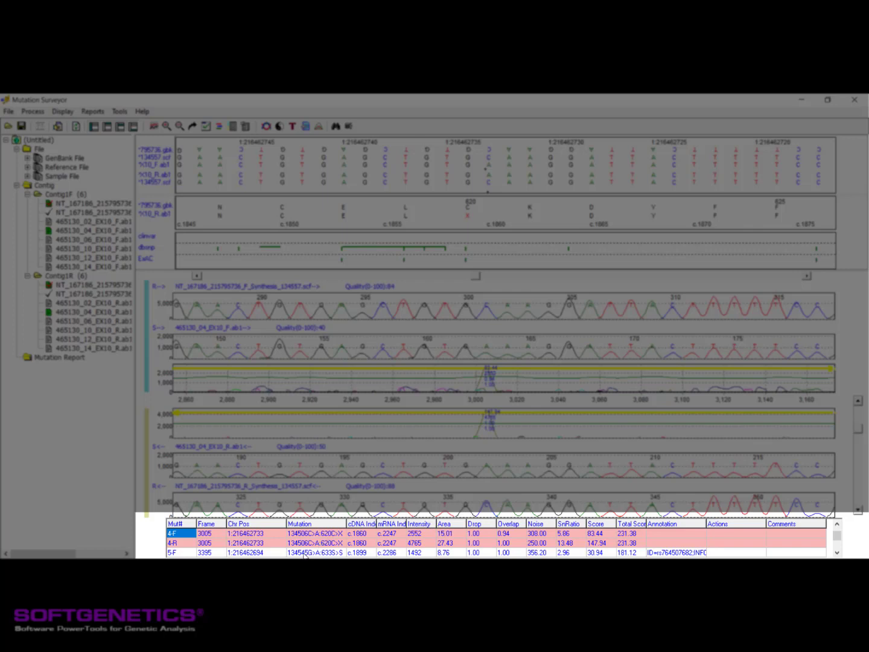
# - Jump the trace views to the 134533_134535het_dupTGC call in 465130_12_EX10
pyautogui.click(316, 553)
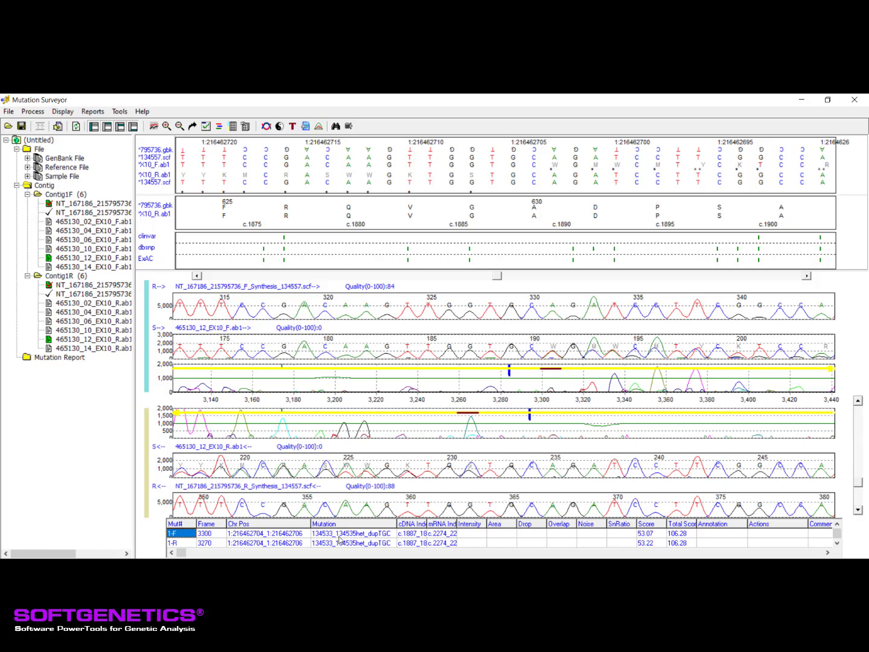
pyautogui.click(280, 127)
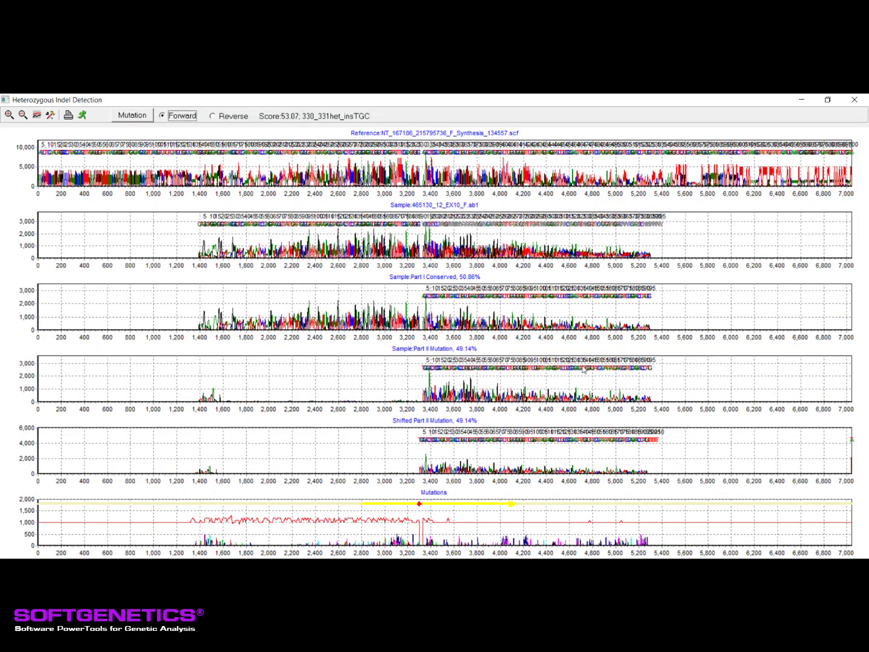
pyautogui.moveTo(158, 301); pyautogui.dragTo(399, 338)
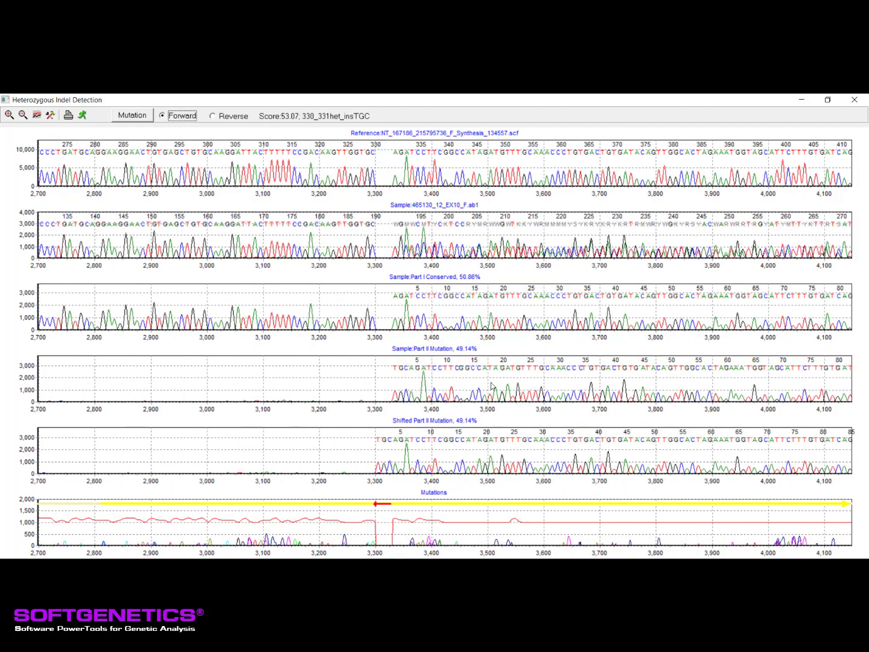
pyautogui.moveTo(275, 306); pyautogui.dragTo(374, 328)
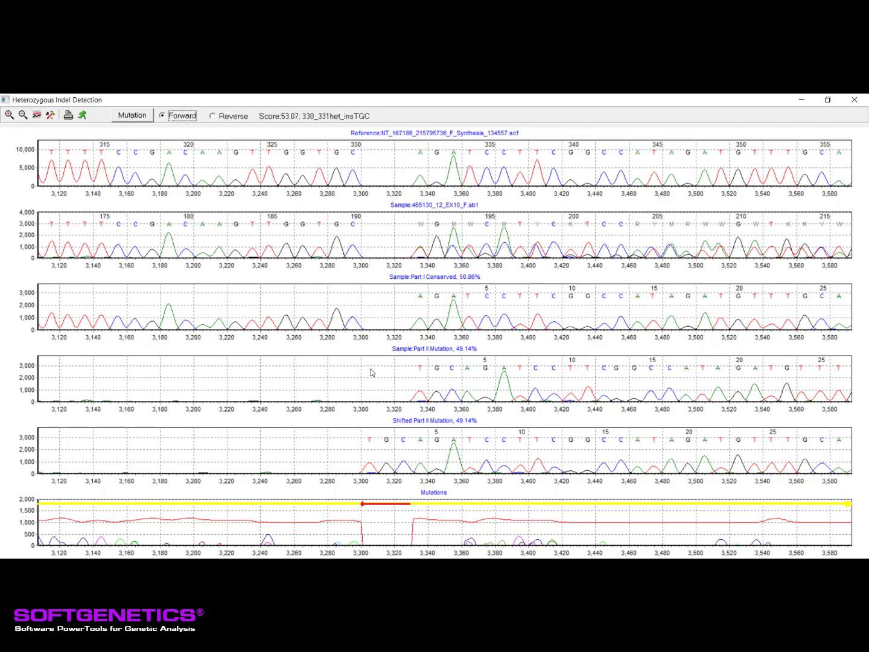
pyautogui.click(128, 116)
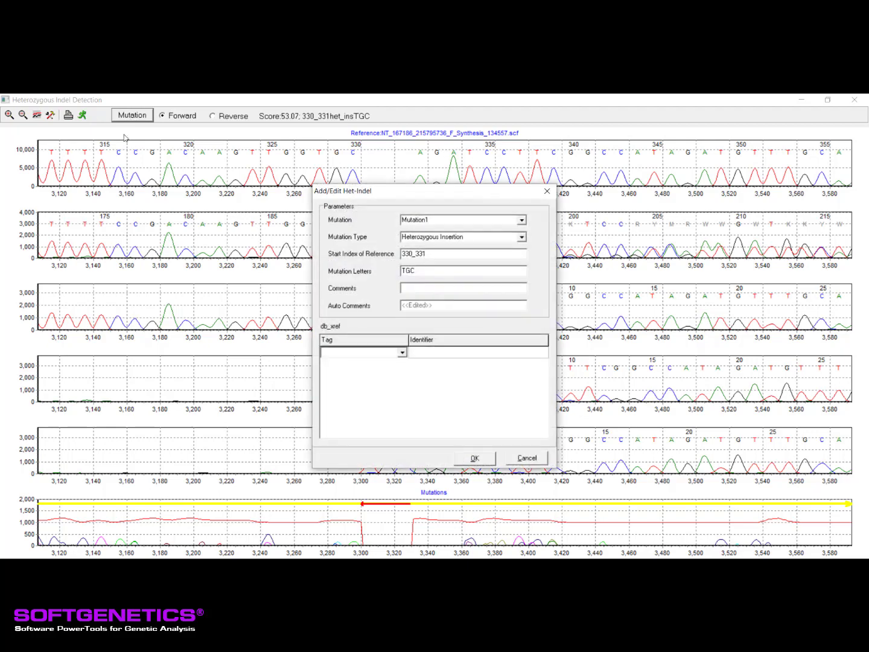
pyautogui.click(546, 192)
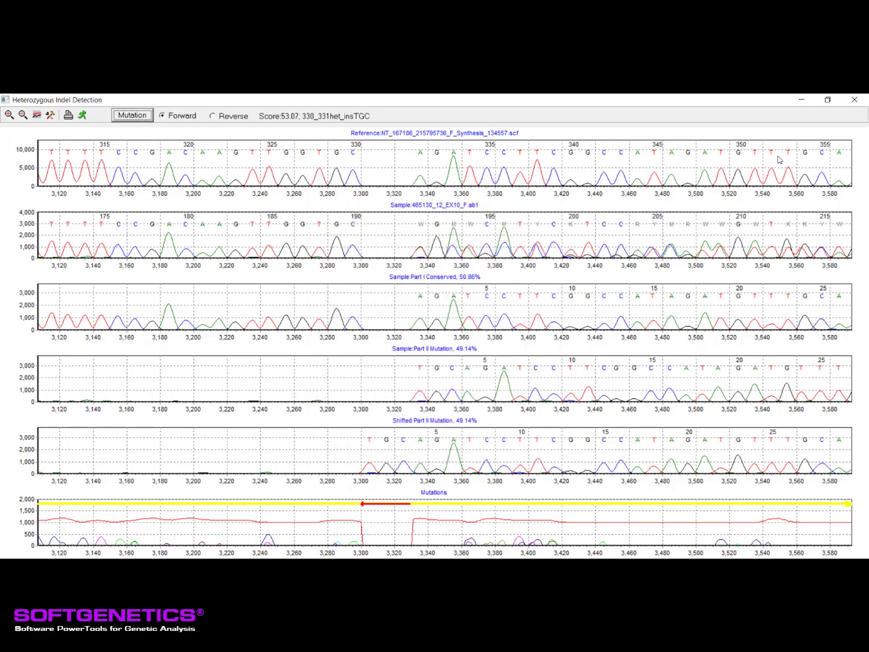
pyautogui.click(854, 101)
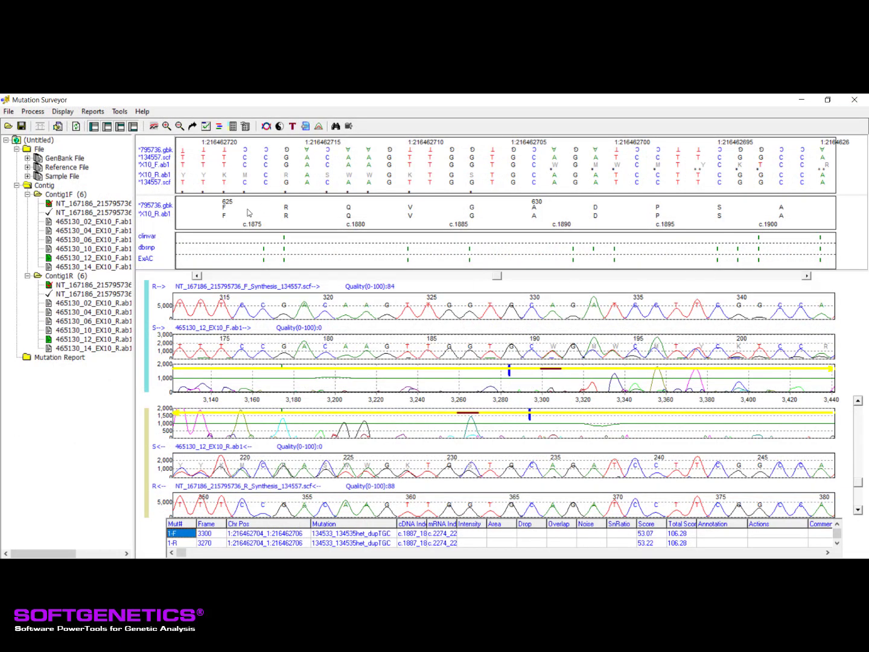
# - Review the Display menu options, then move along the menu bar toward the Reports list
pyautogui.click(62, 112)
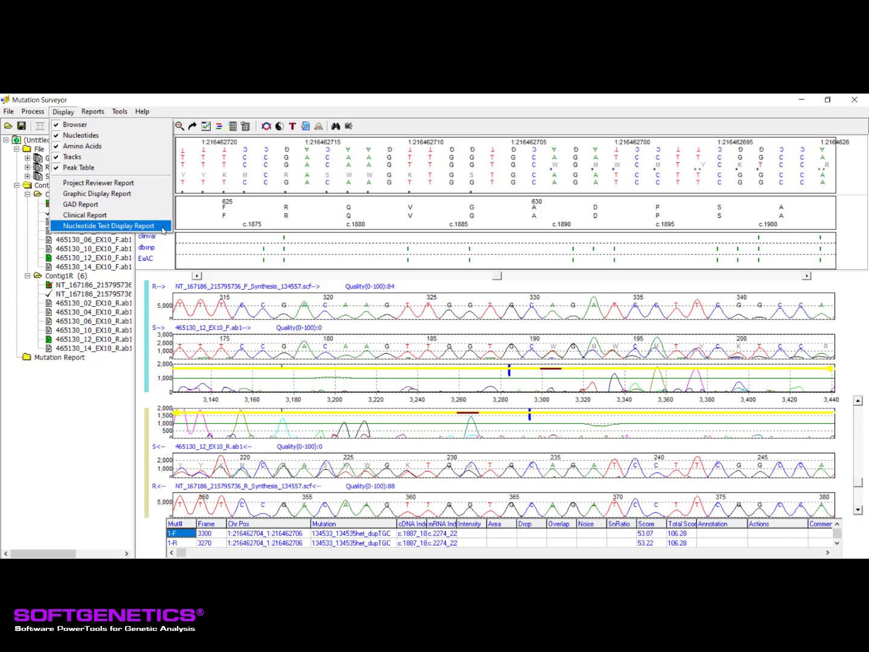
pyautogui.moveTo(109, 116)
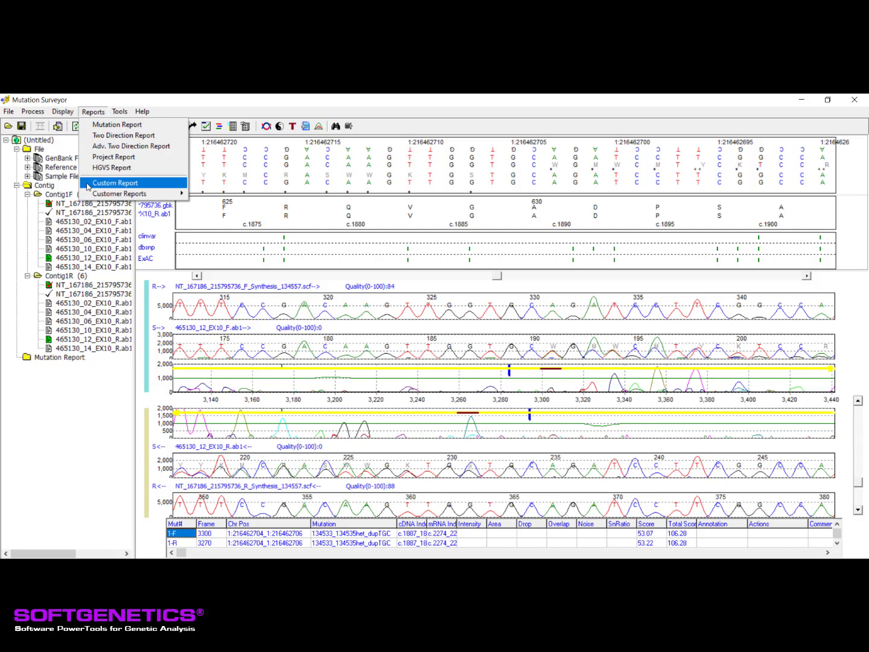
# - Dismiss the Reports list by selecting the project root, then bring up the File menu options
pyautogui.click(71, 428)
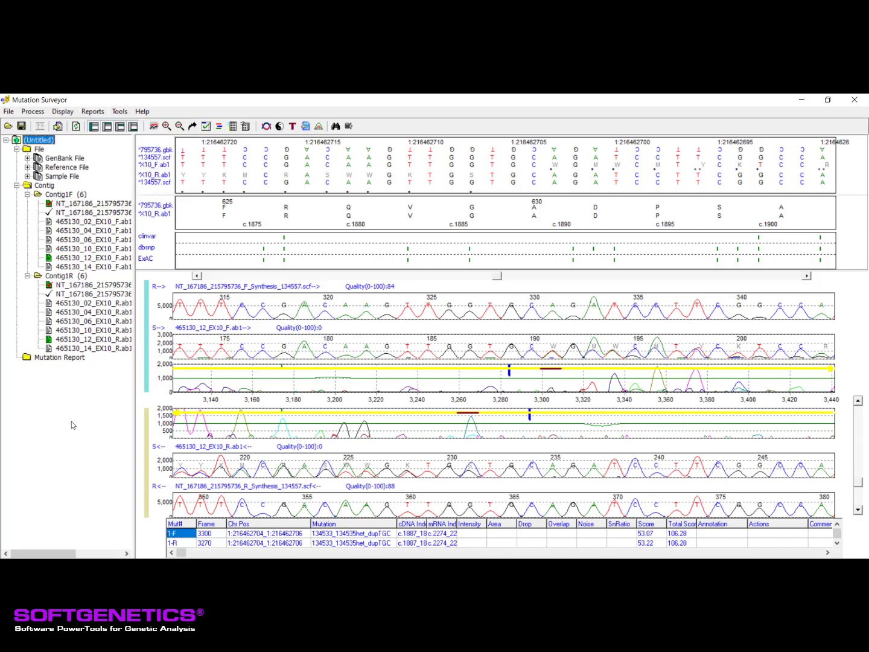
pyautogui.click(9, 111)
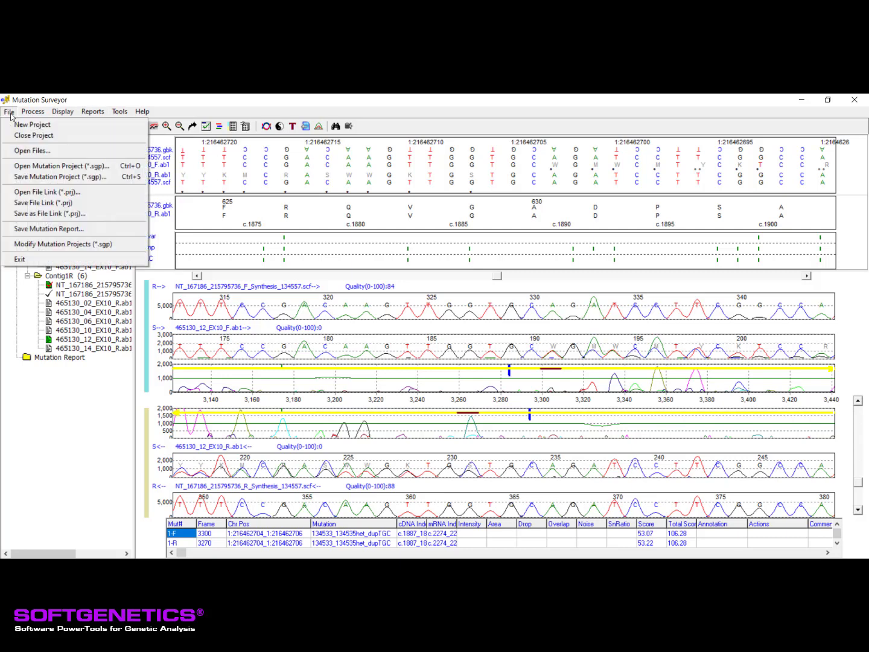